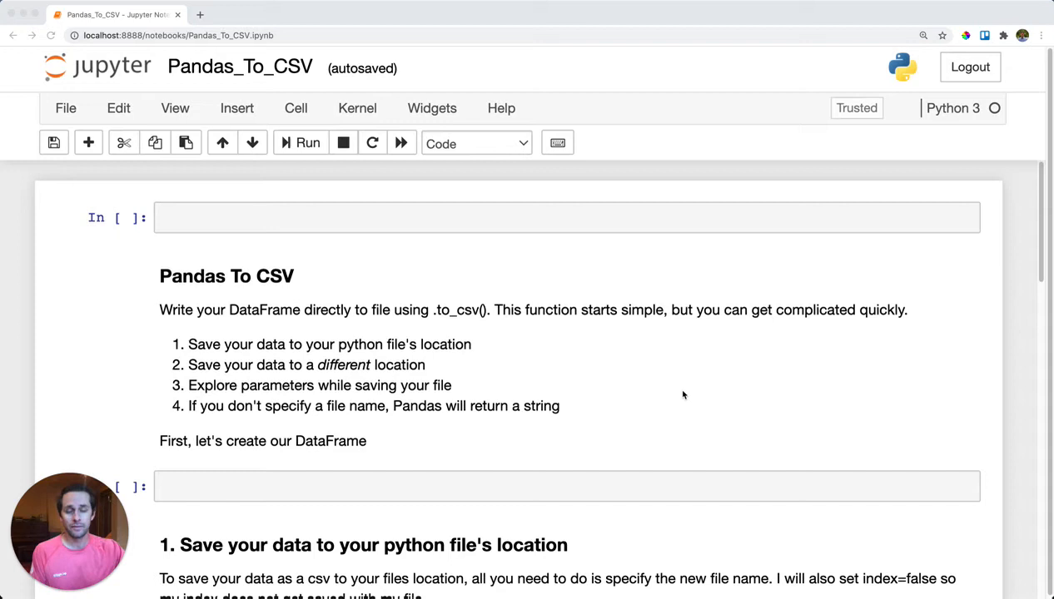
- Import pandas as pd and build the four-restaurant DataFrame with name, num_customers and AvgBill columns
left_click(607, 227)
type("import")
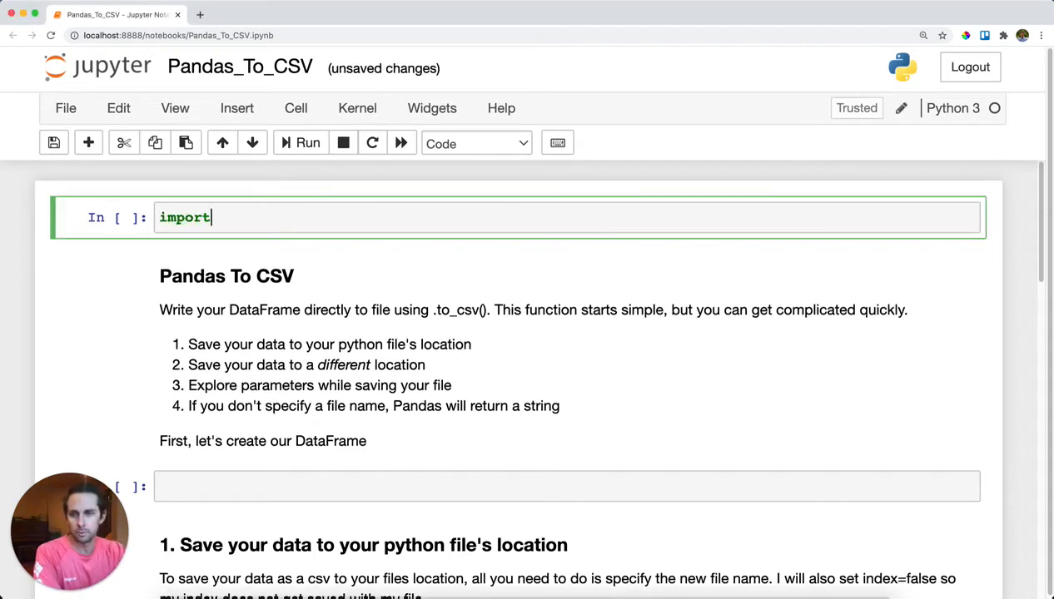
type(" pandas as pd")
key("shift+Return")
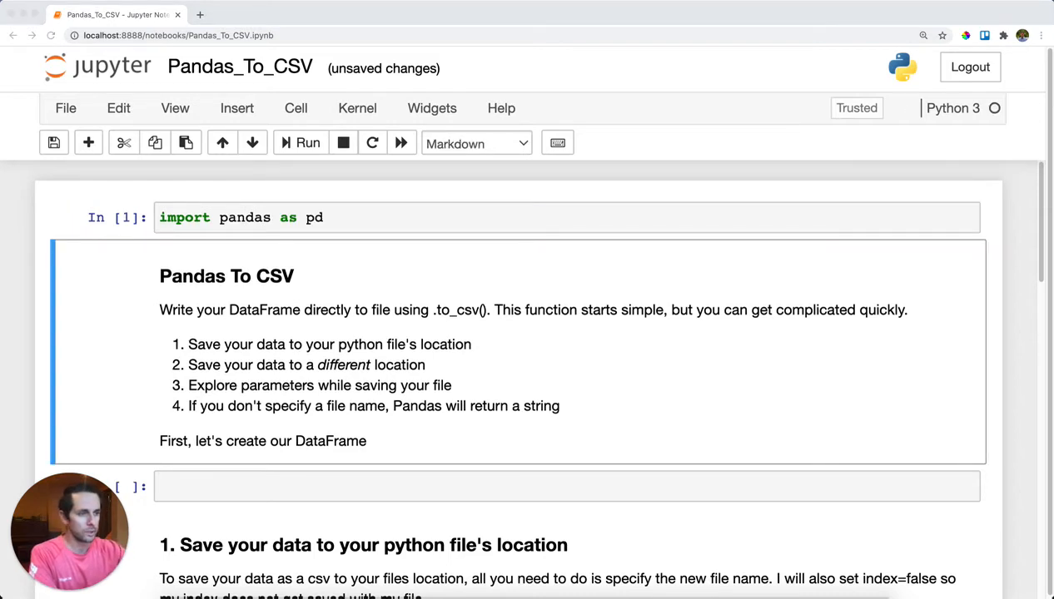
left_click(507, 491)
type("df = pd.DataFrame([('Foreign Cinema', 50, 289.0),                    ('Liho Liho', 45, 224.0),                    ('500 Club', 102, 80.5),                    ('The Square', 65, 25.30)],            columns=('name', 'num_customers', 'AvgBill')                  ) df")
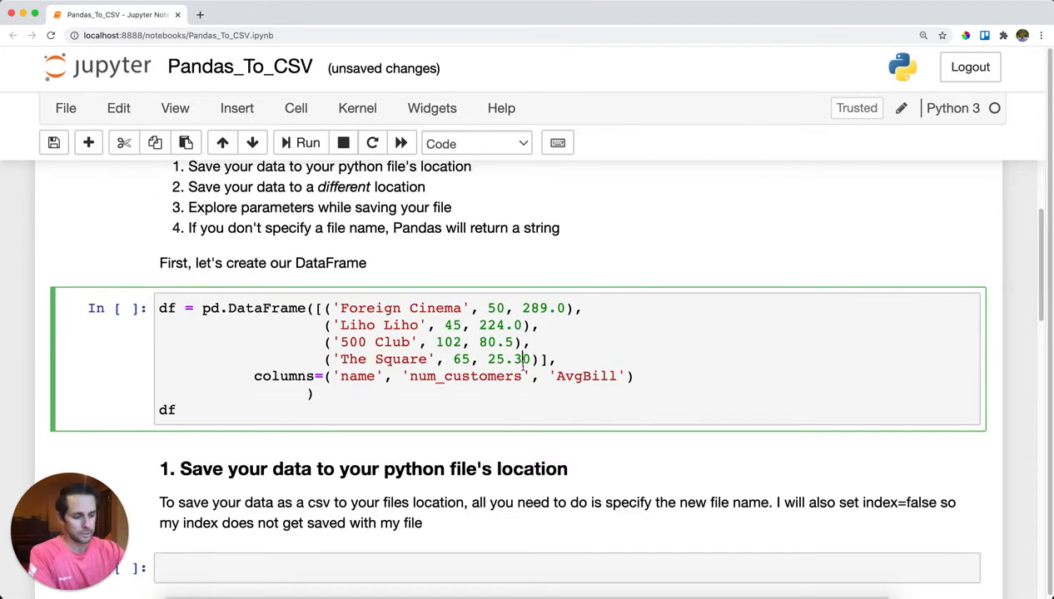
key("shift+Return")
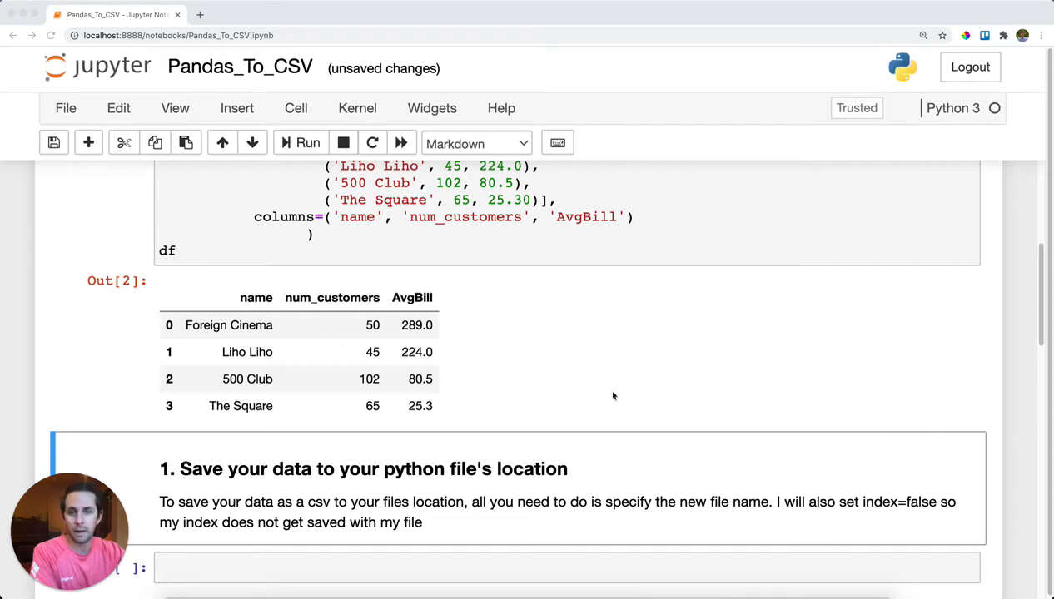
scroll(608, 393, "down", 5)
- Run df.to_csv('my_new_file.csv', index=False) to write the DataFrame beside the notebook without its index
left_click(516, 406)
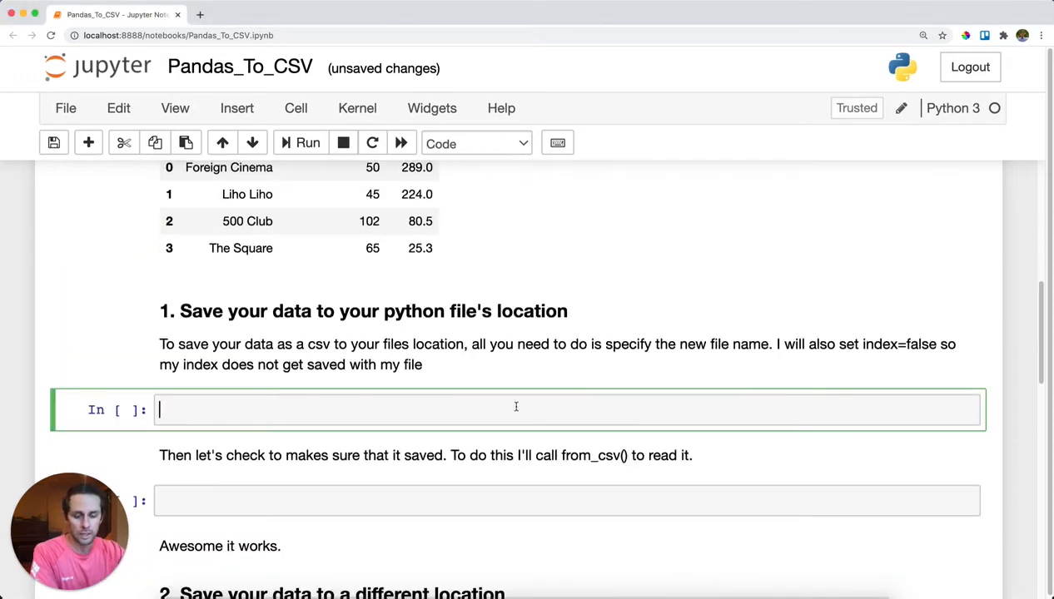
type("df.to_csv('my_new_file.csv', index=False)")
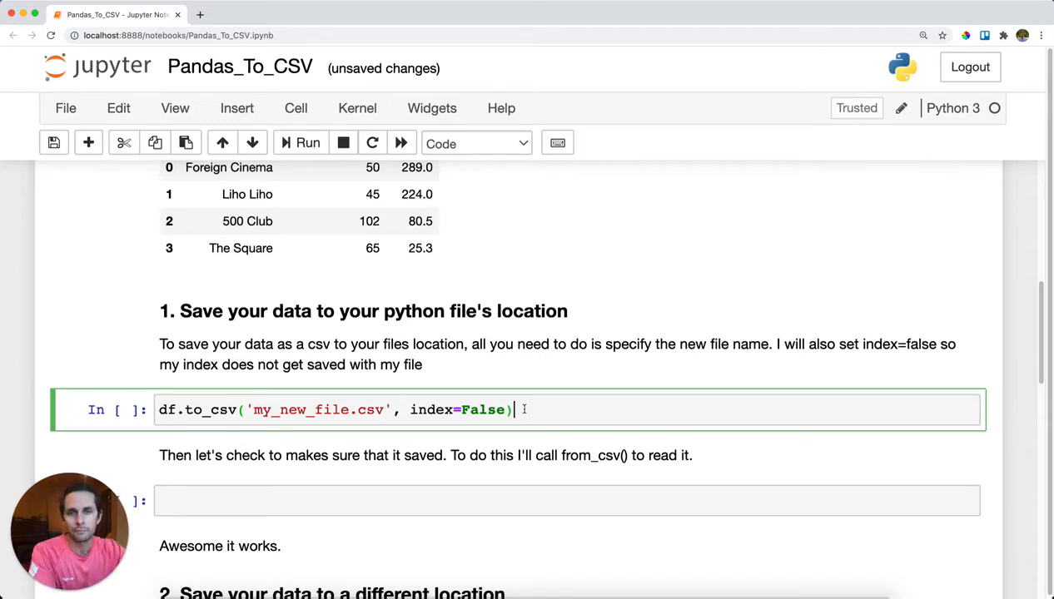
double_click(163, 409)
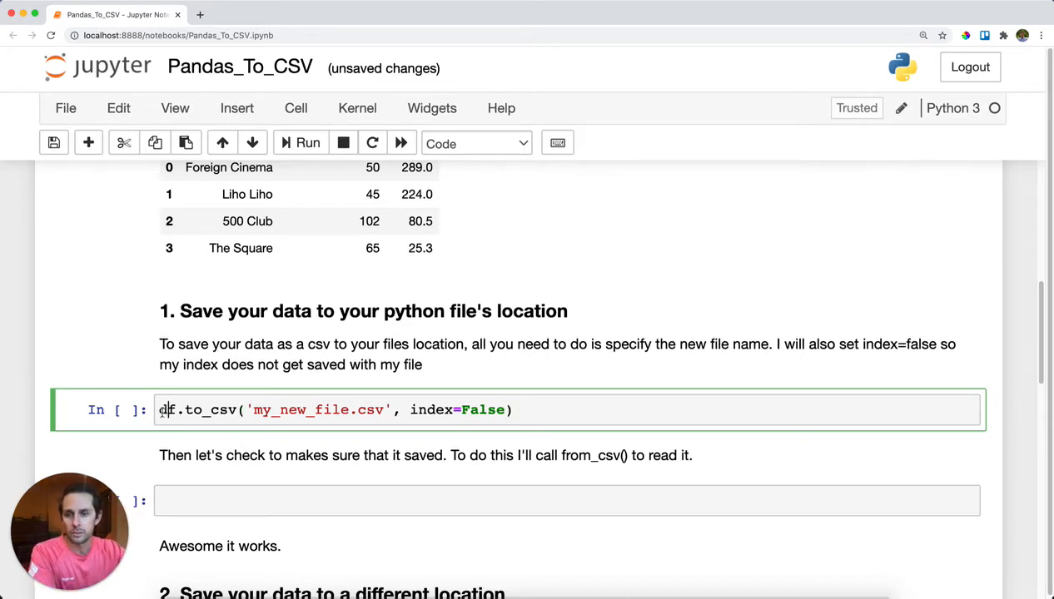
left_click_drag(175, 410, 395, 409)
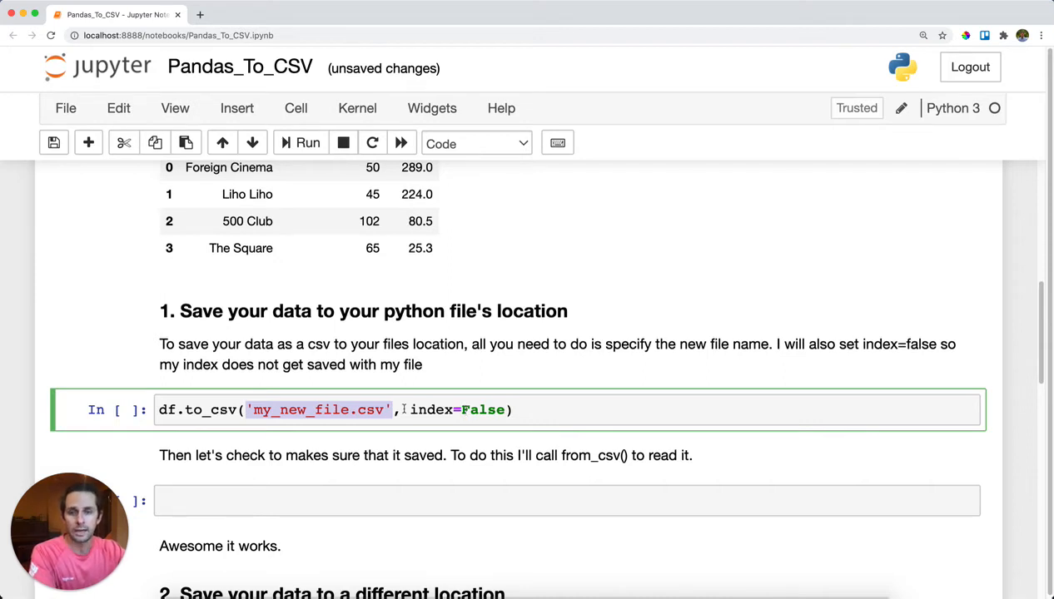
left_click_drag(398, 409, 503, 408)
left_click(505, 409)
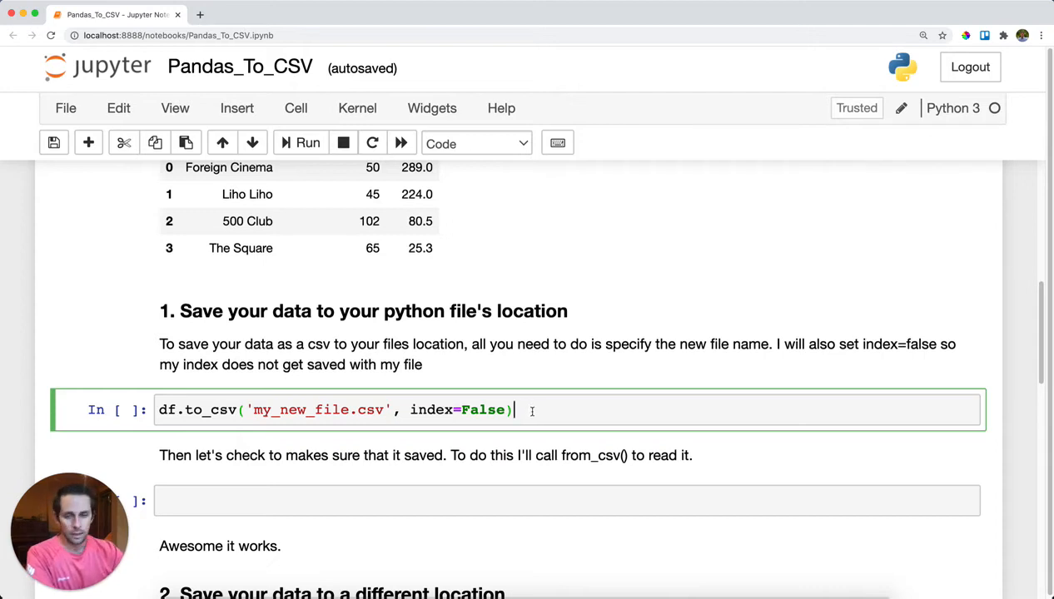
key("shift+Return")
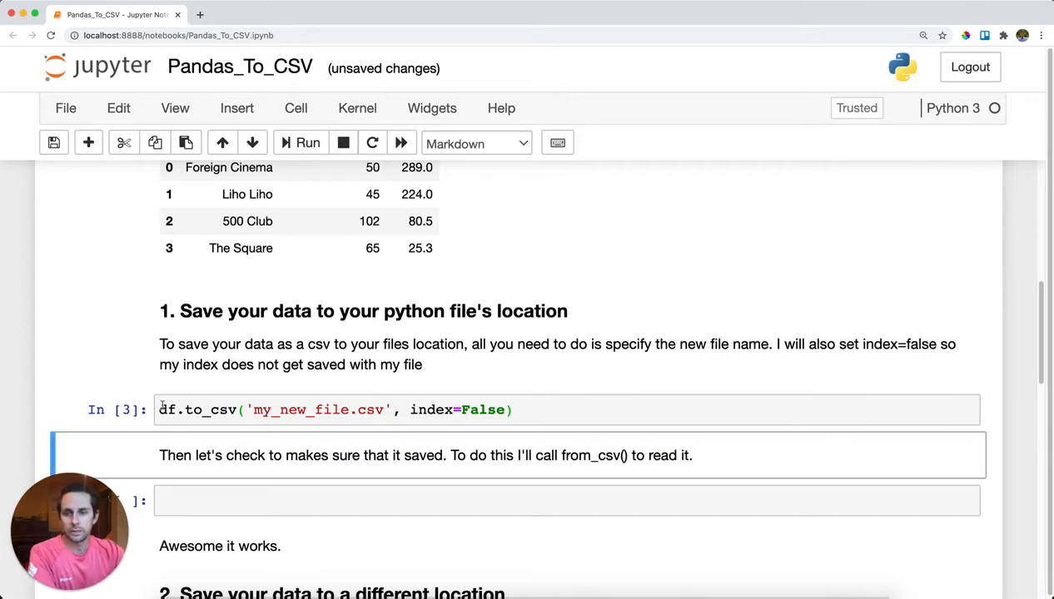
left_click(125, 410)
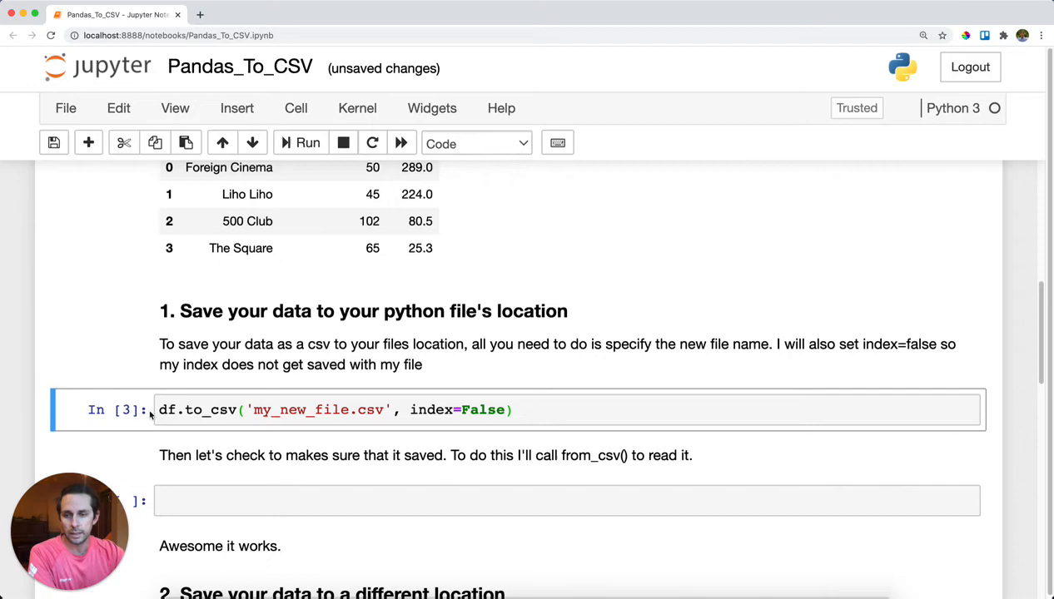
scroll(294, 396, "down", 1)
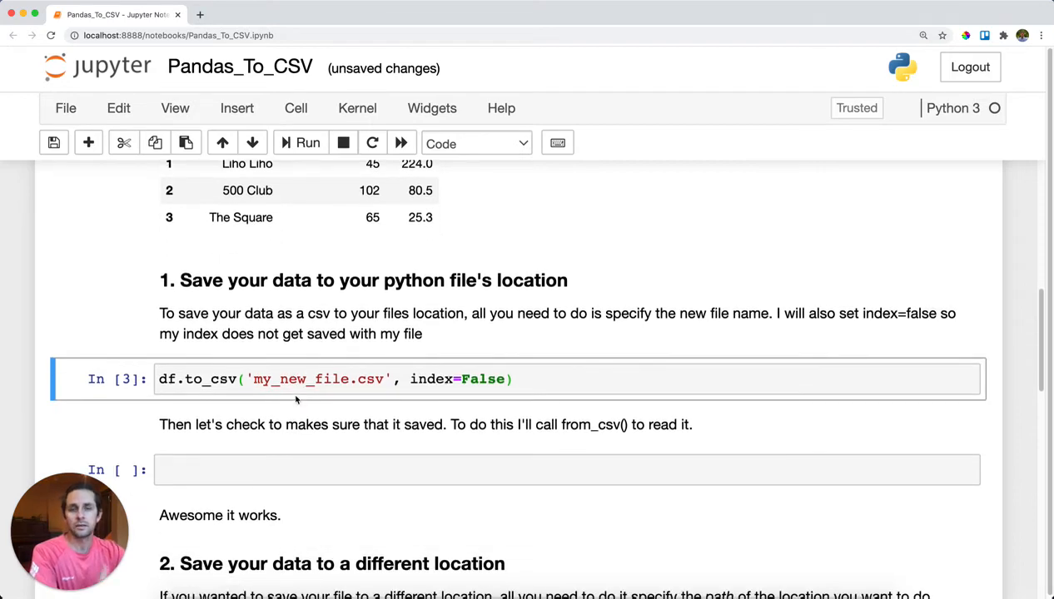
scroll(307, 402, "down", 2)
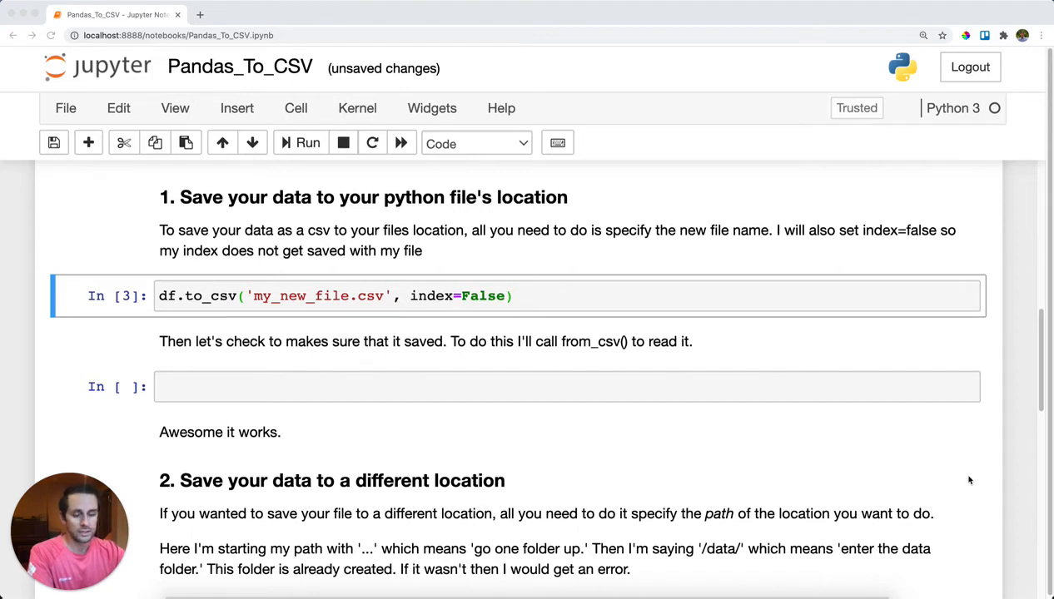
- Reload my_new_file.csv into df_saved_file with pd.read_csv and display the four restaurants
left_click(569, 393)
type("df_saved_file = pd.read_csv('my_new_file.csv') df_saved_file")
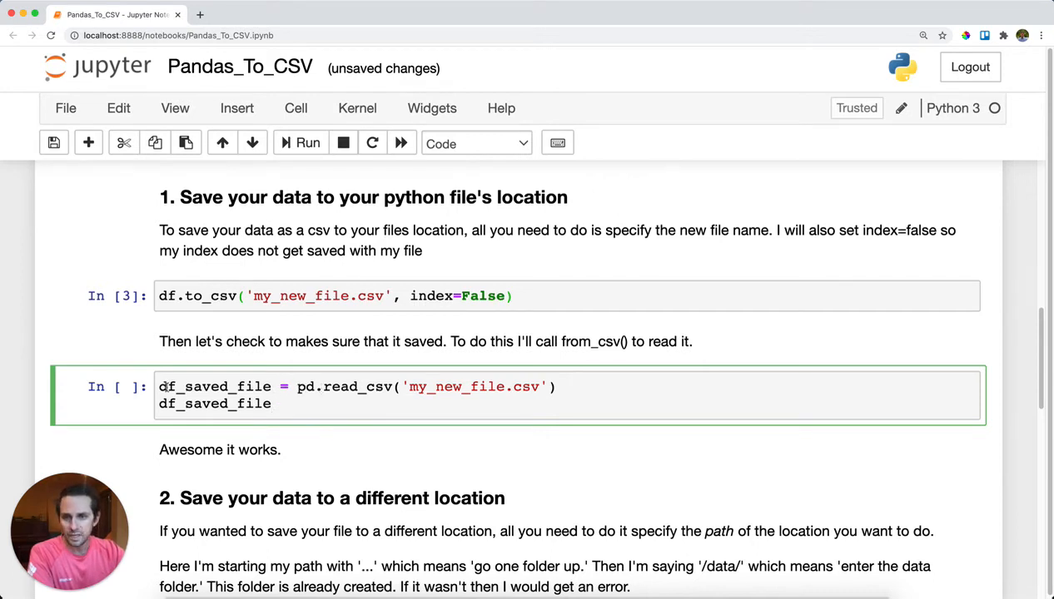
left_click_drag(158, 386, 401, 387)
left_click(438, 386)
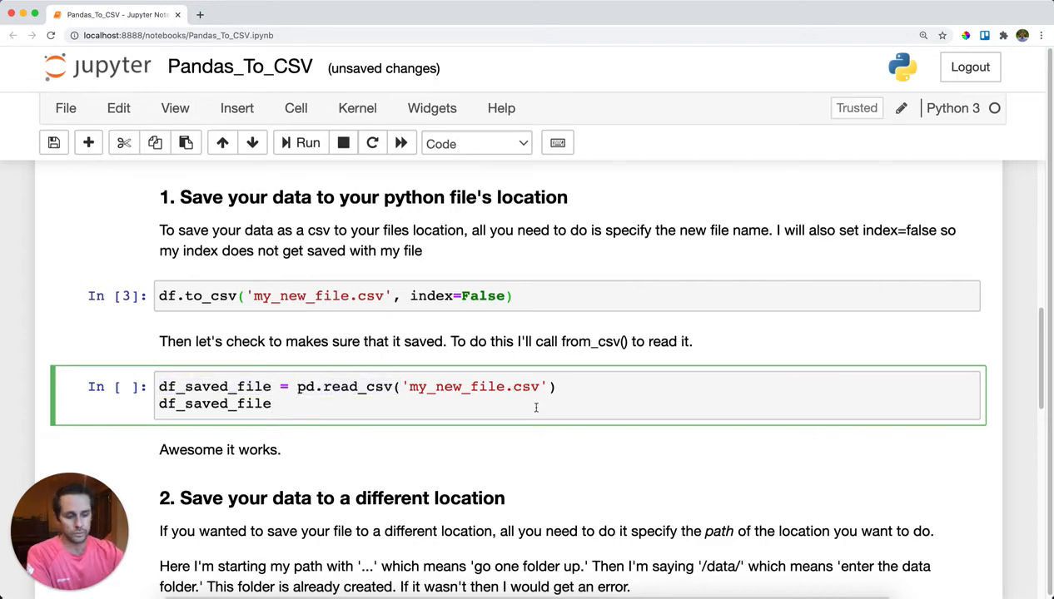
key("shift+Return")
scroll(533, 408, "up", 2)
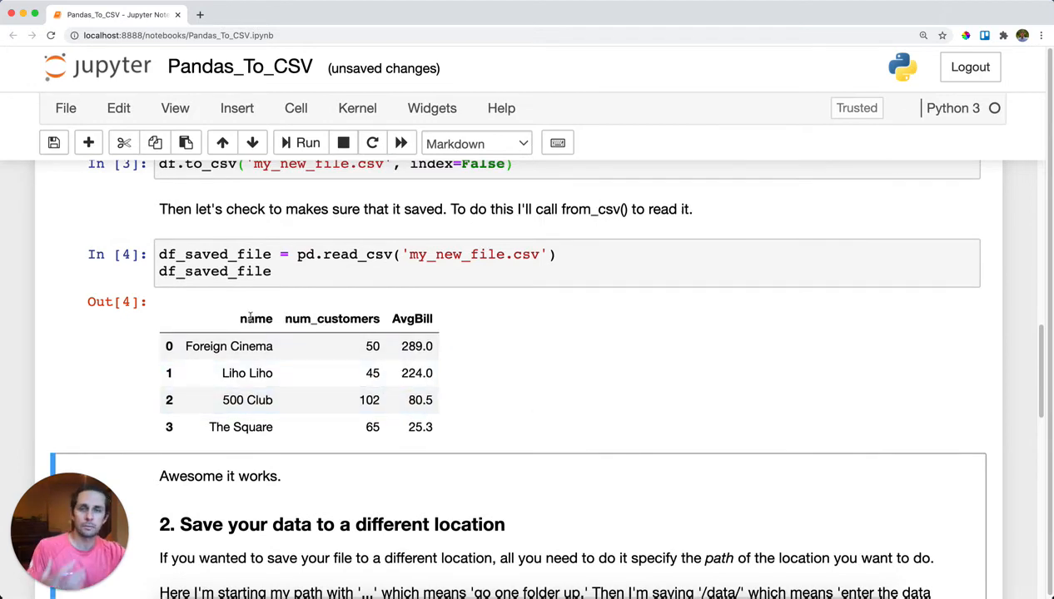
scroll(337, 310, "down", 1)
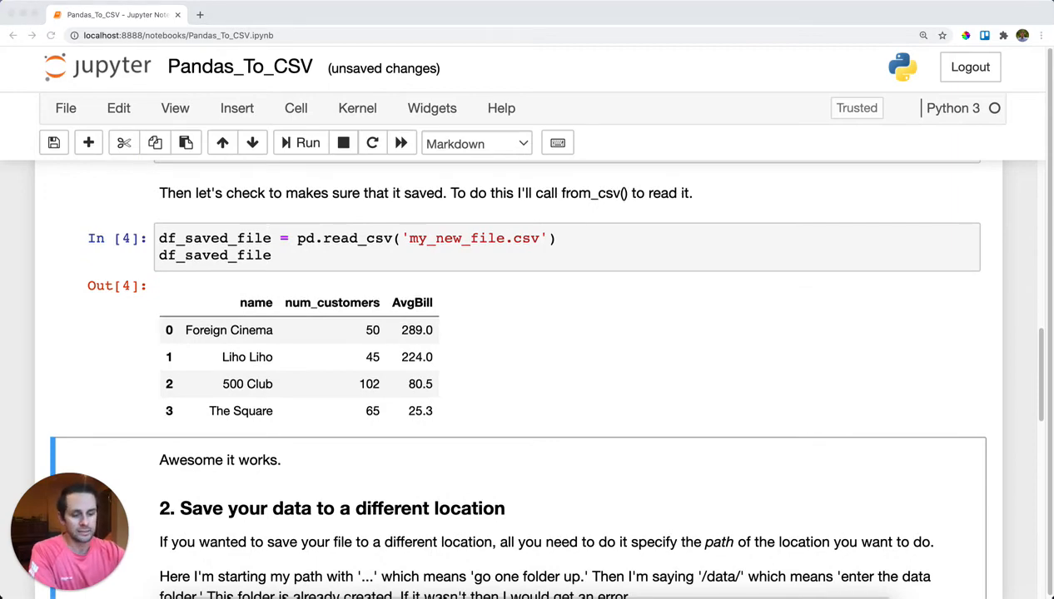
scroll(445, 283, "down", 3)
scroll(444, 283, "down", 3)
scroll(444, 283, "down", 2)
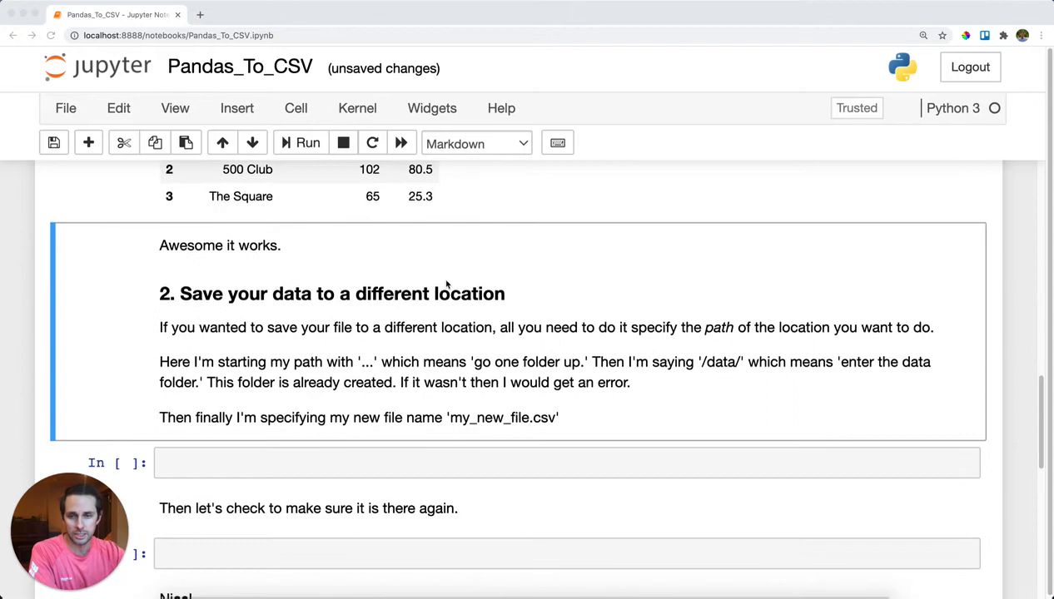
scroll(445, 283, "down", 2)
- Run df.to_csv('../data/my_new_file.csv', index=False), which raises FileNotFoundError
left_click(445, 384)
type("df.to_csv('../data/my_new_file.csv', index=False)")
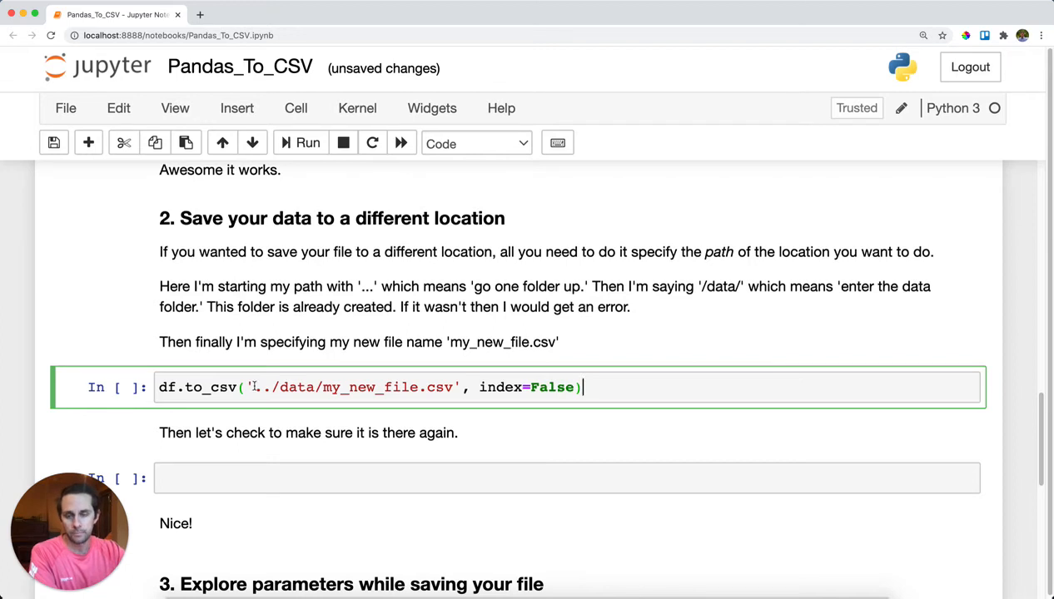
left_click_drag(251, 387, 268, 387)
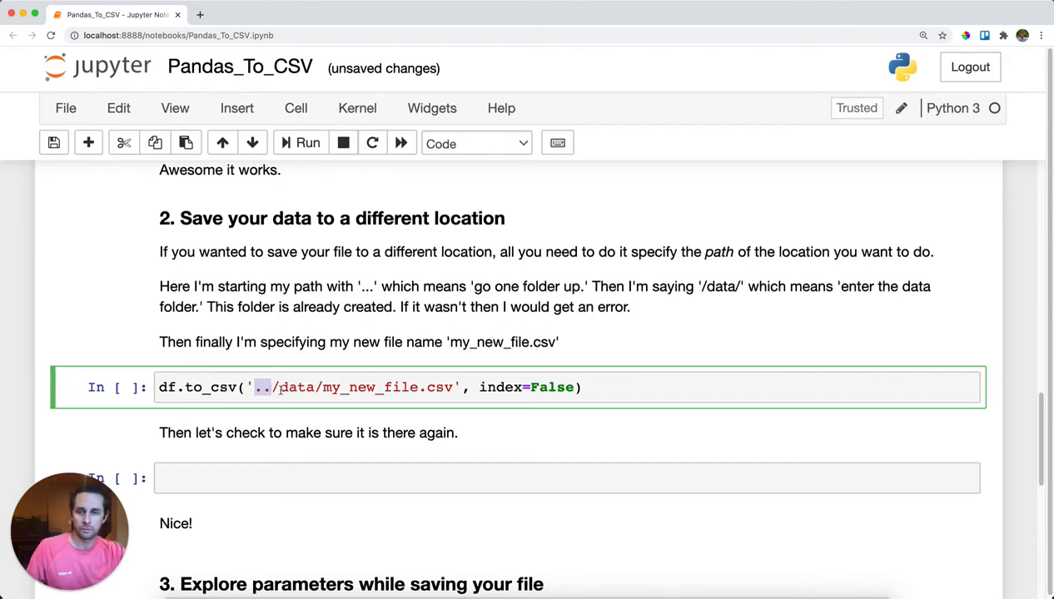
left_click_drag(275, 388, 452, 387)
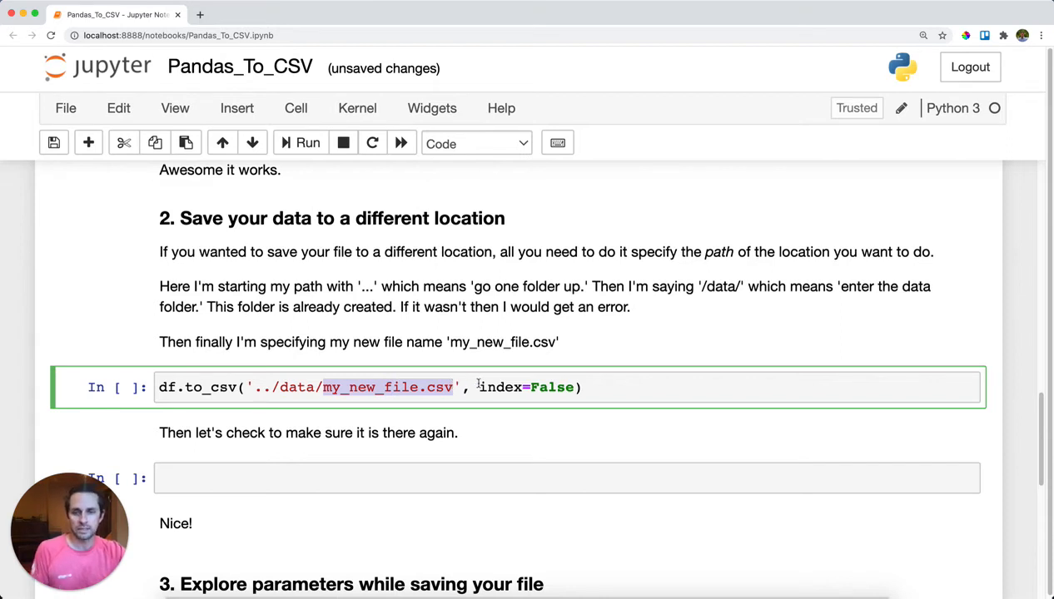
left_click(631, 384)
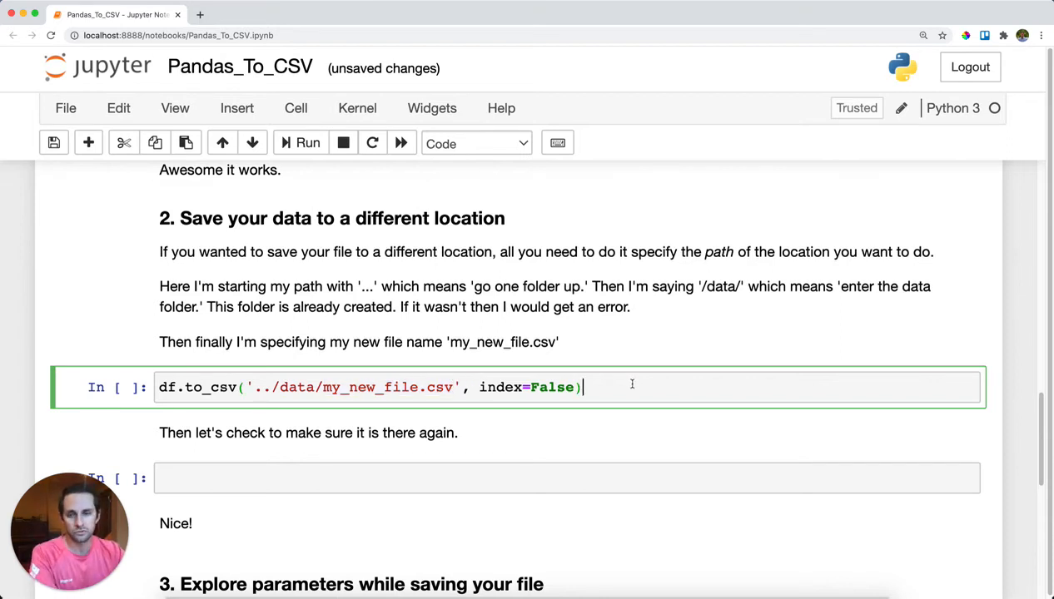
key("shift+Return")
scroll(631, 384, "up", 5)
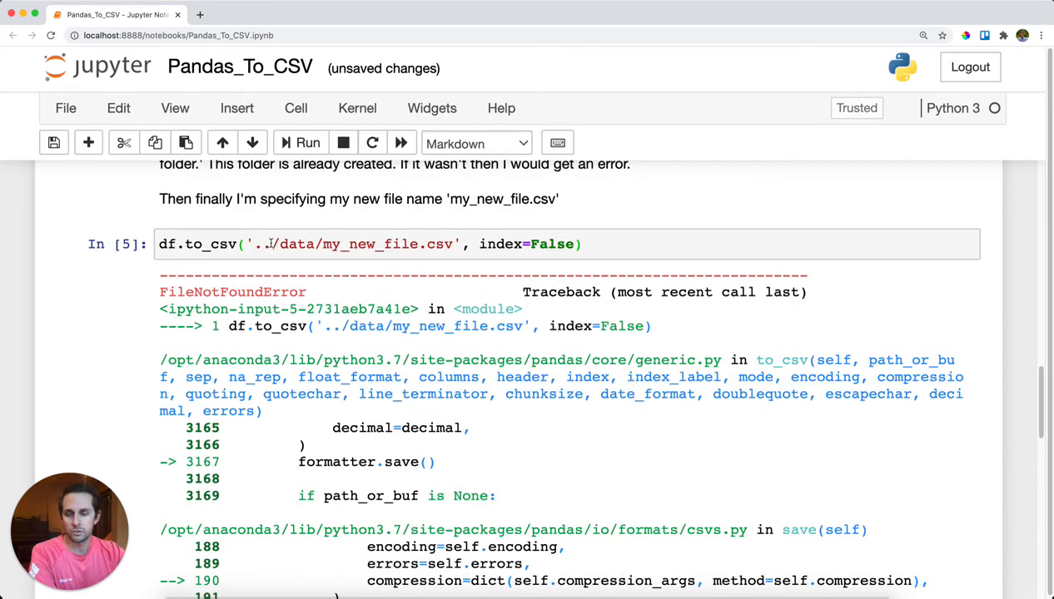
- Correct the path to 'data/my_new_file.csv' and rerun the save successfully
left_click(269, 243)
key("BackSpace")
key("BackSpace")
key("BackSpace")
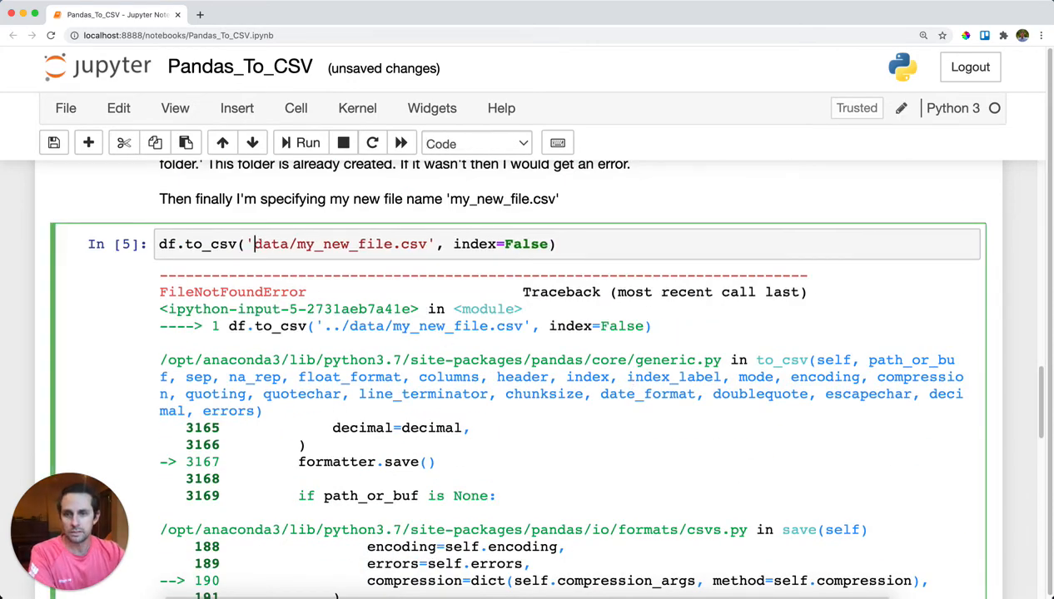
key("shift+Return")
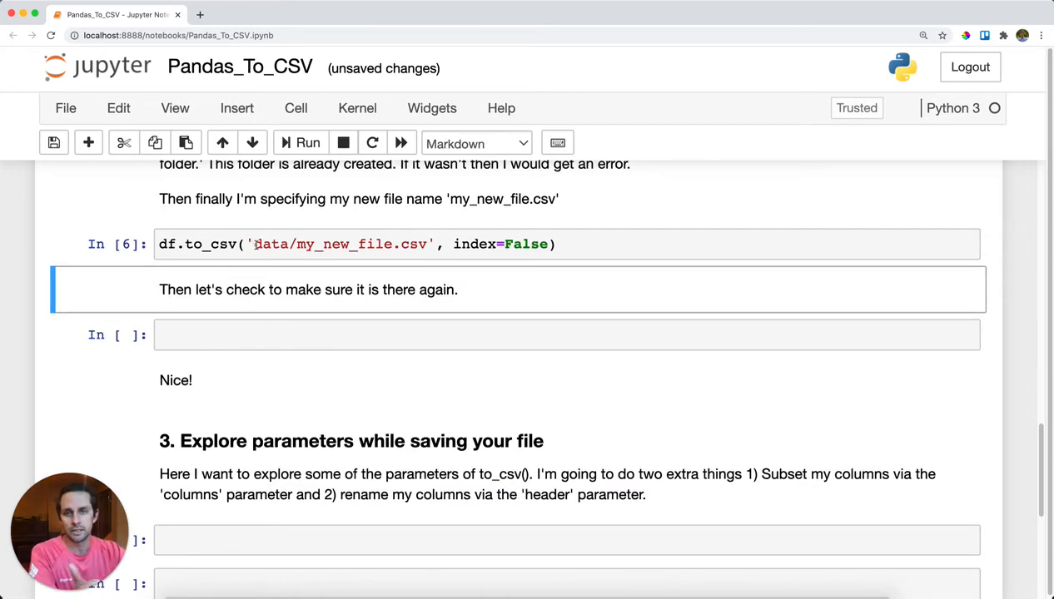
left_click_drag(254, 244, 287, 244)
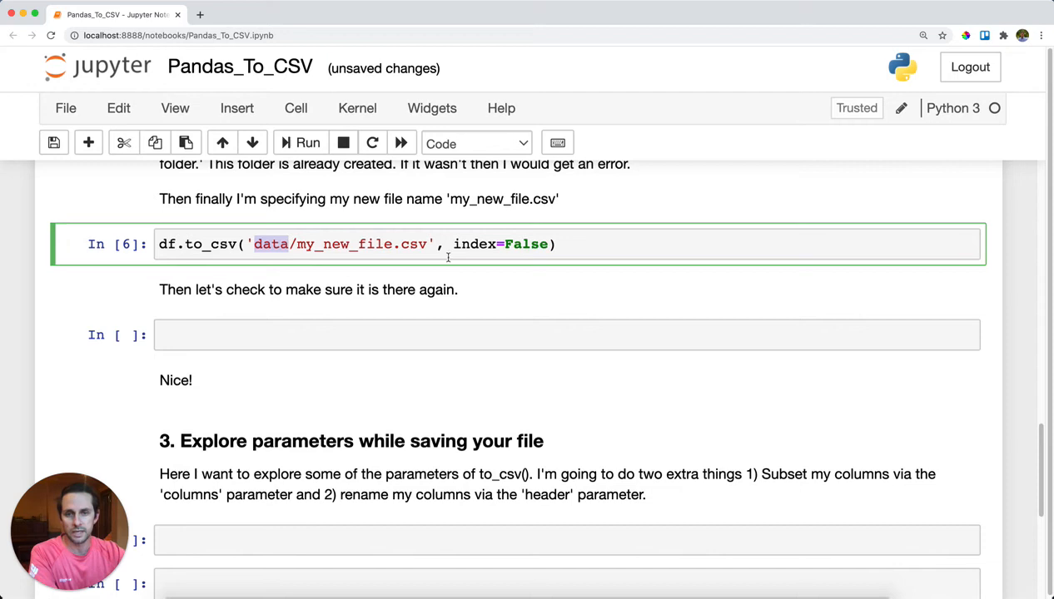
- Read 'data/my_new_file.csv' back with pd.read_csv, dropping the '../' prefix, and show the four rows
key("super+Tab")
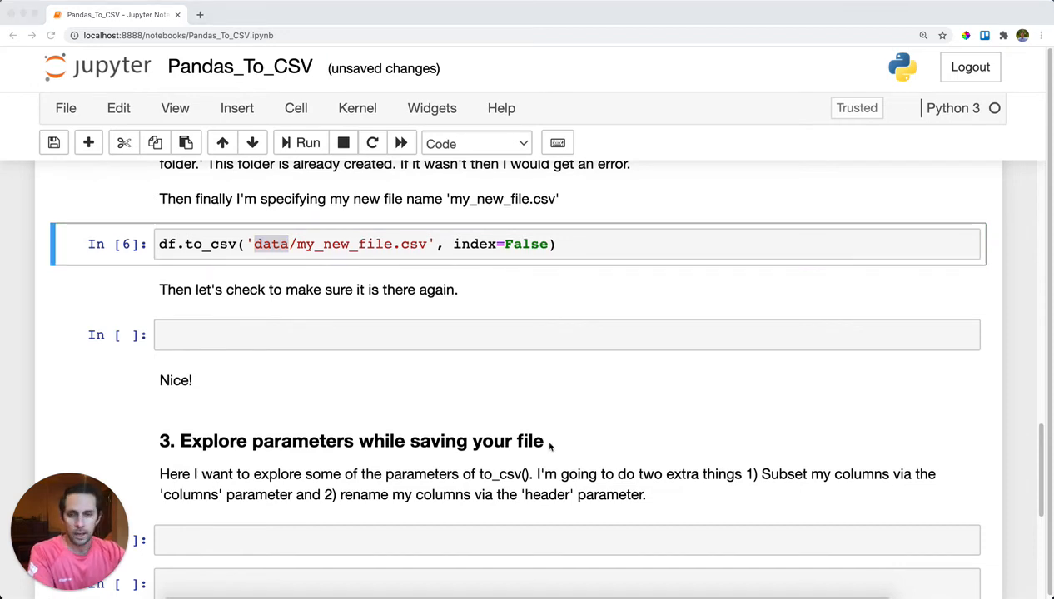
left_click(395, 334)
type("df_saved_file = pd.read_csv('../data/my_new_file.csv') df_saved_file")
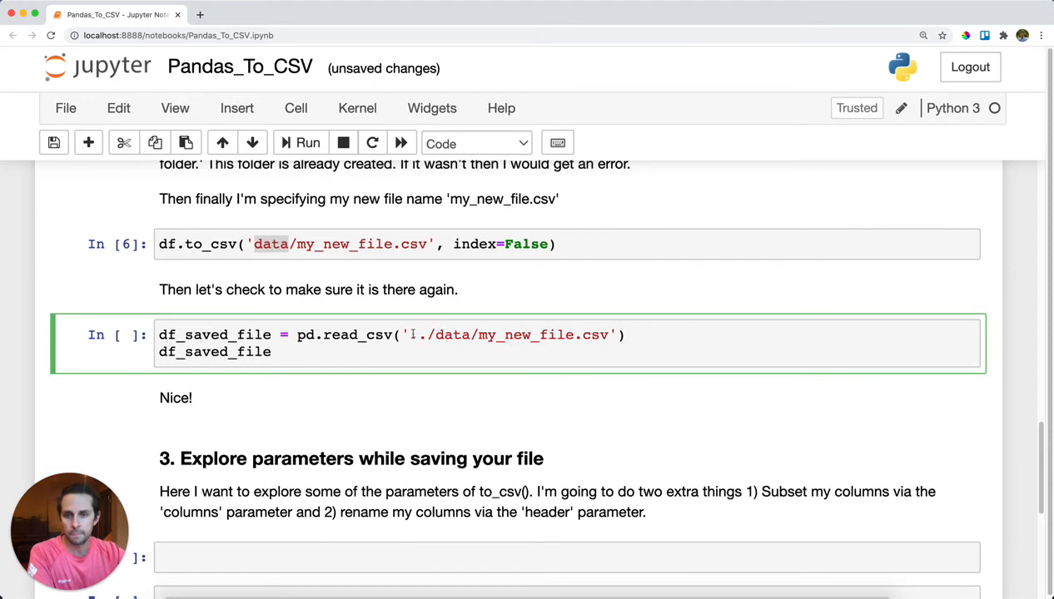
left_click(430, 334)
key("BackSpace")
key("BackSpace")
key("BackSpace")
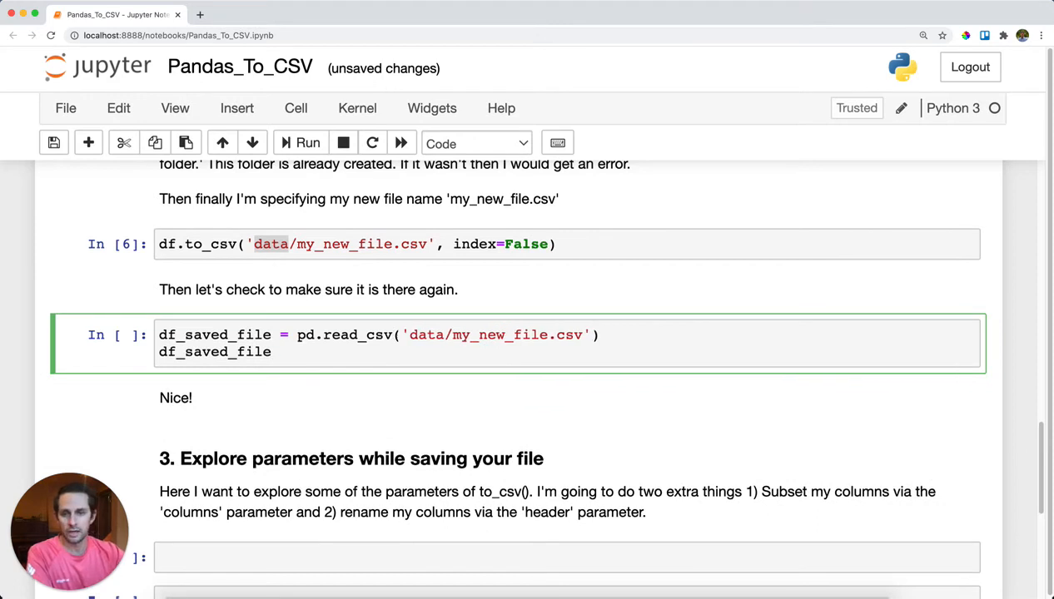
left_click_drag(408, 334, 552, 335)
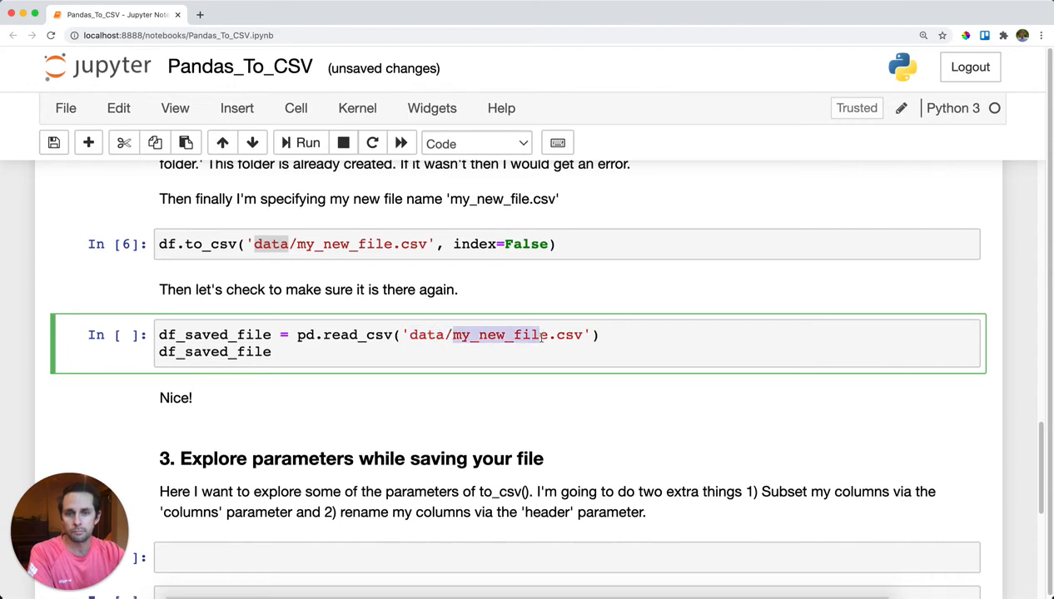
left_click(620, 342)
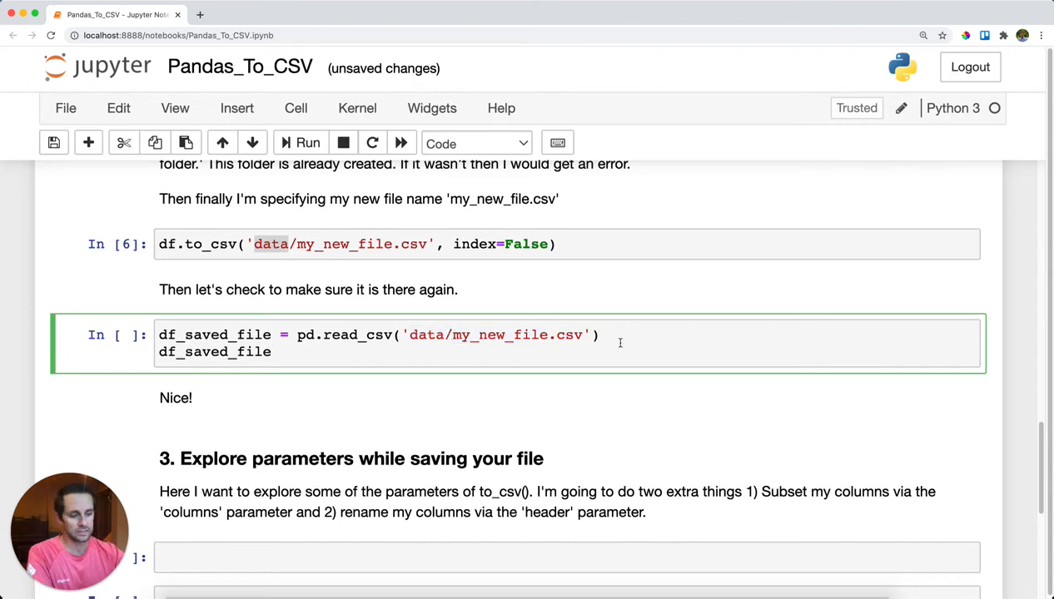
key("shift+Return")
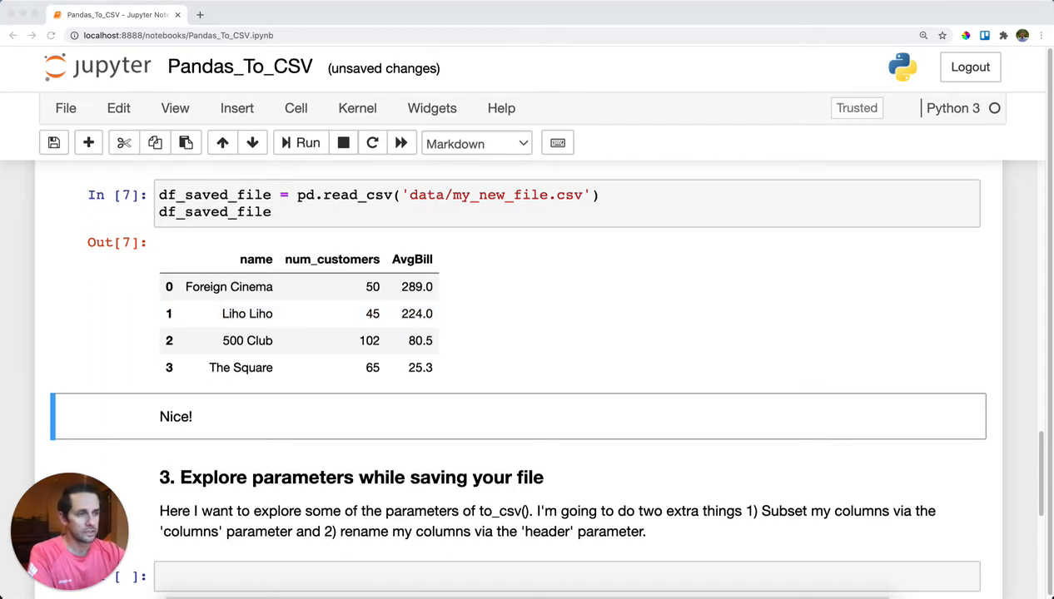
scroll(663, 436, "down", 5)
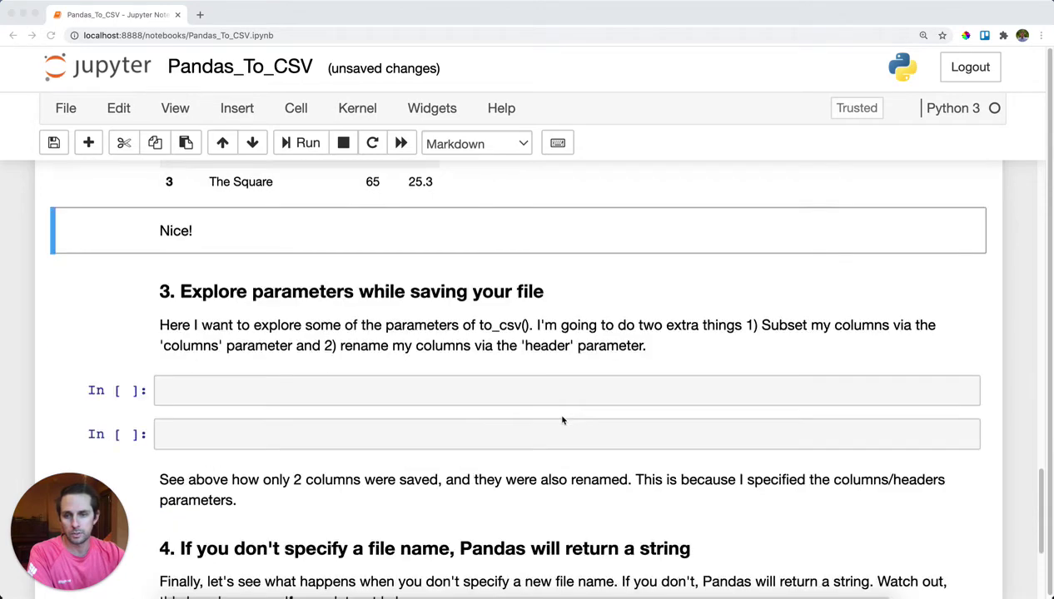
- Run to_csv with columns=['name','AvgBill'], header=['new_name','NewBill'] and index=False, saving the notebook first
left_click(464, 387)
type("df.to_csv('my_new_file.csv',           index=False,           columns=['name', 'AvgBill'],           header=['new_name', 'NewBill'])")
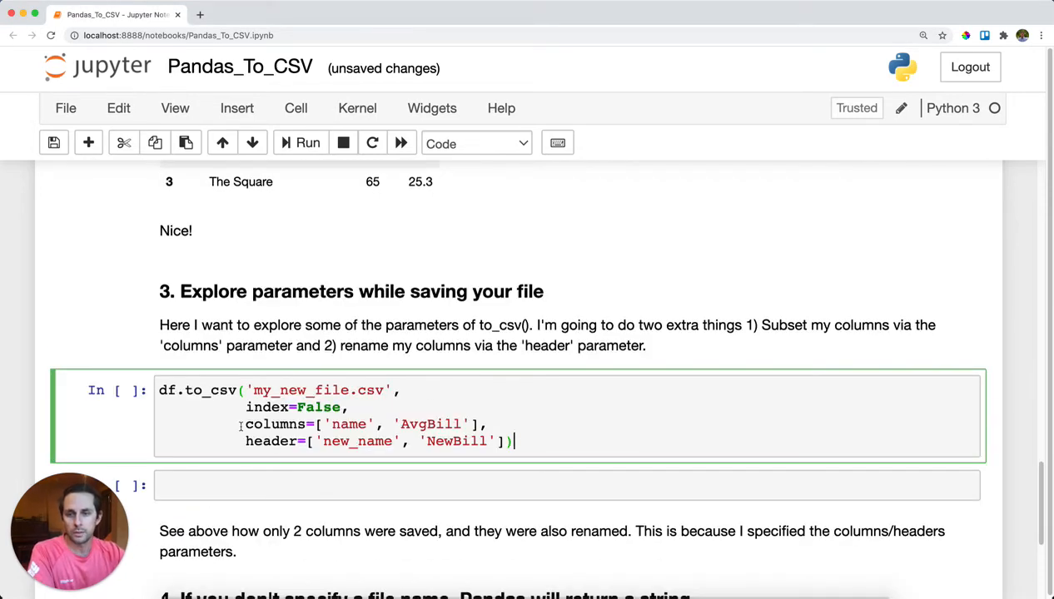
left_click_drag(246, 423, 327, 424)
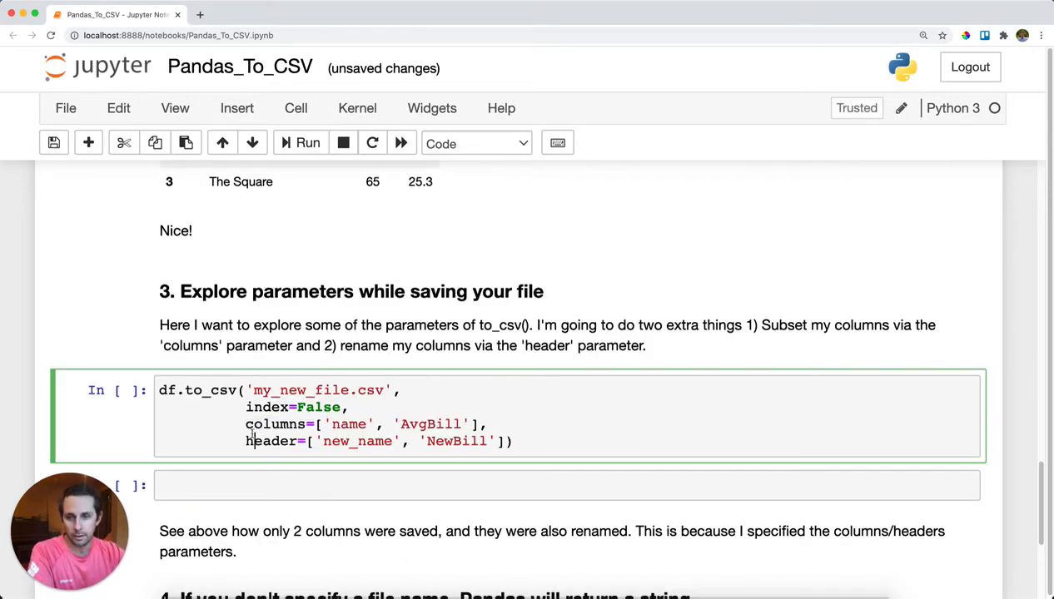
left_click_drag(246, 423, 479, 424)
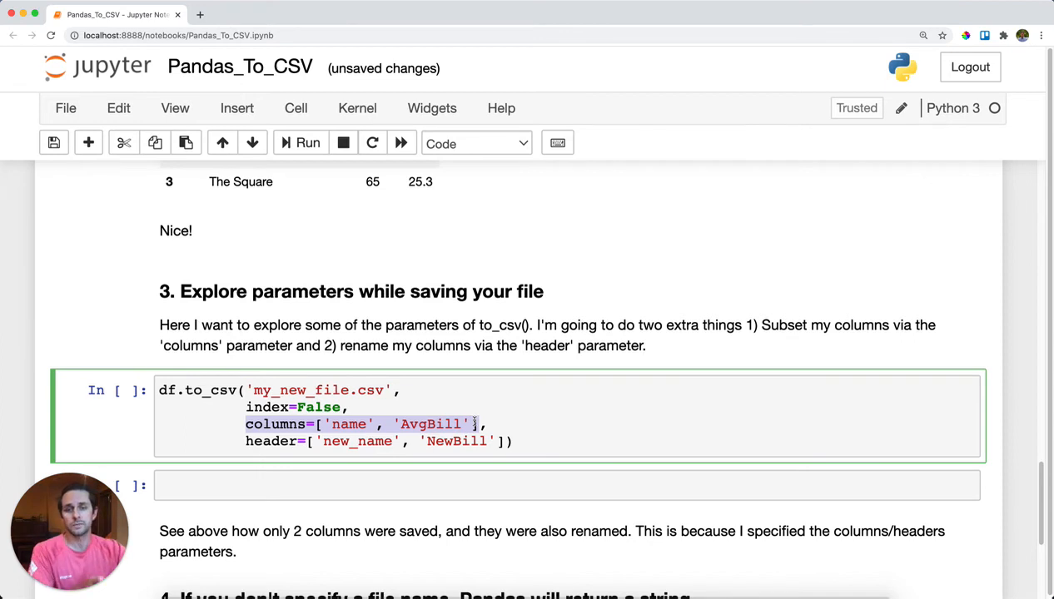
left_click(423, 424)
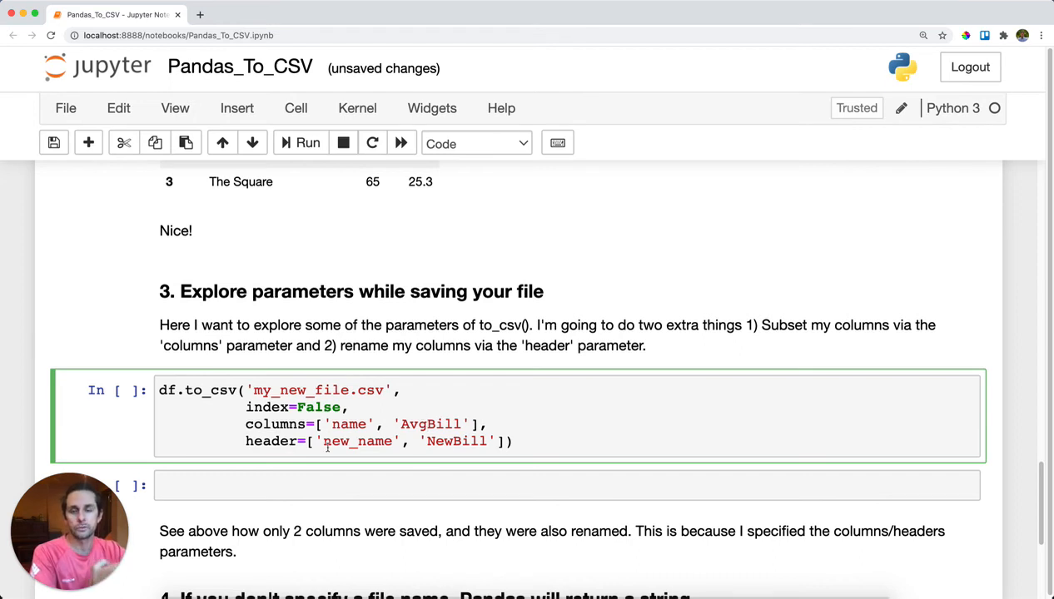
left_click_drag(321, 441, 393, 442)
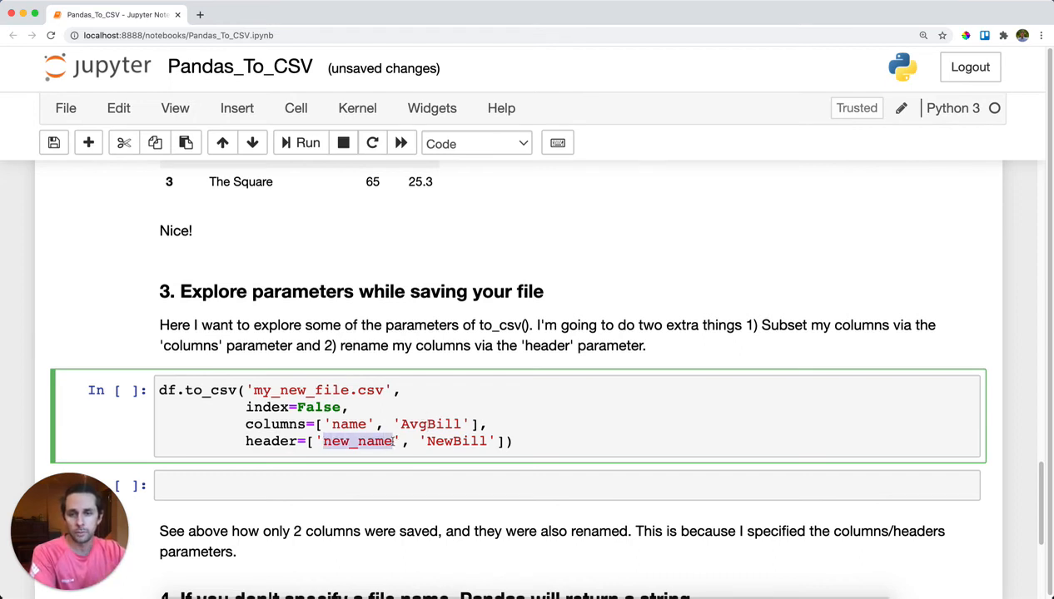
key("super+s")
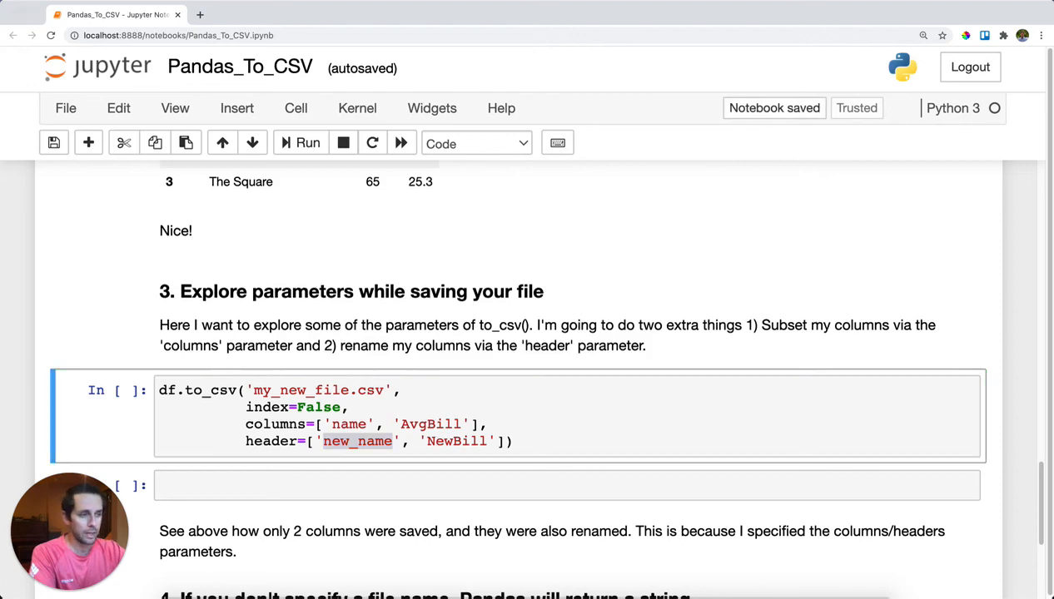
key("shift+Return")
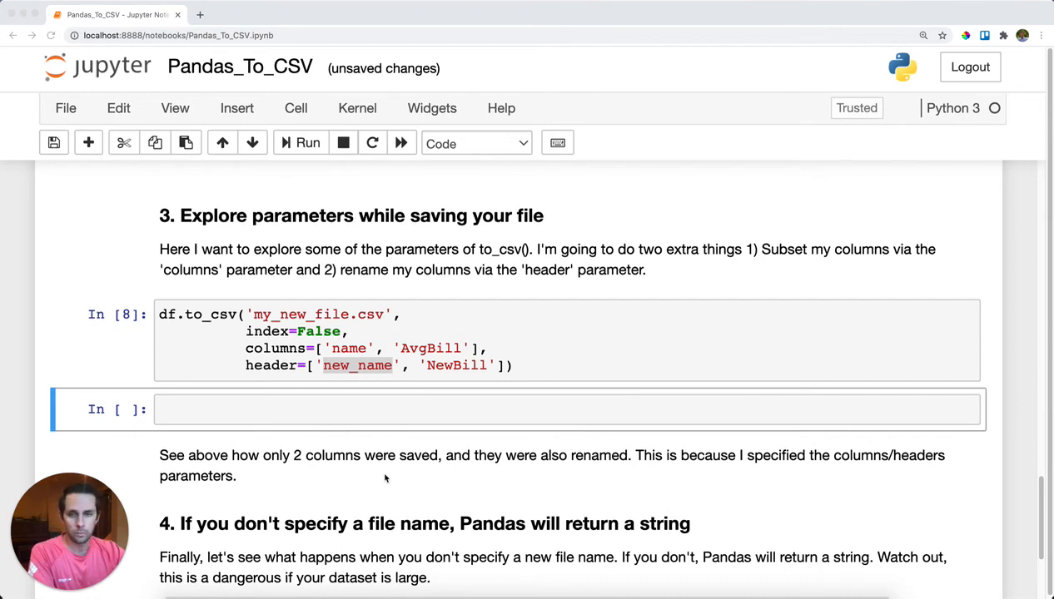
- Read my_new_file.csv back and show it holds only the new_name and NewBill columns
left_click(377, 403)
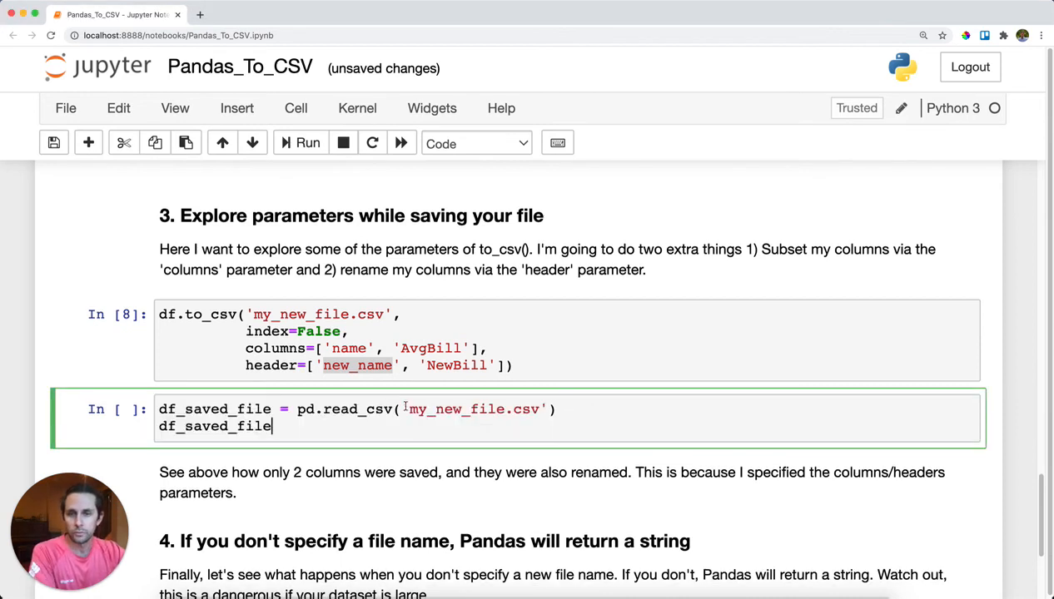
key("shift+Return")
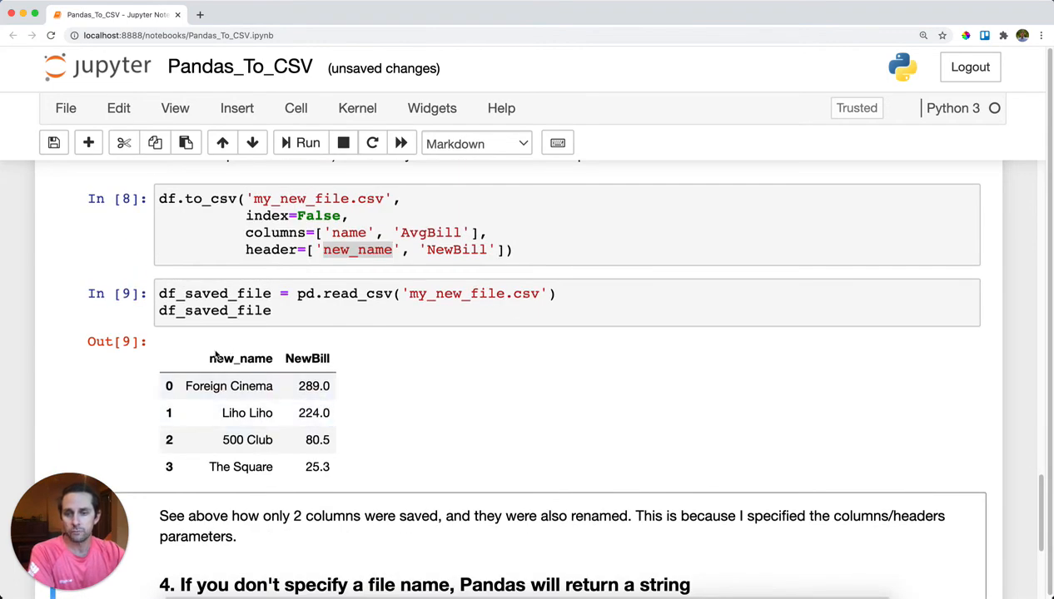
left_click_drag(211, 358, 333, 359)
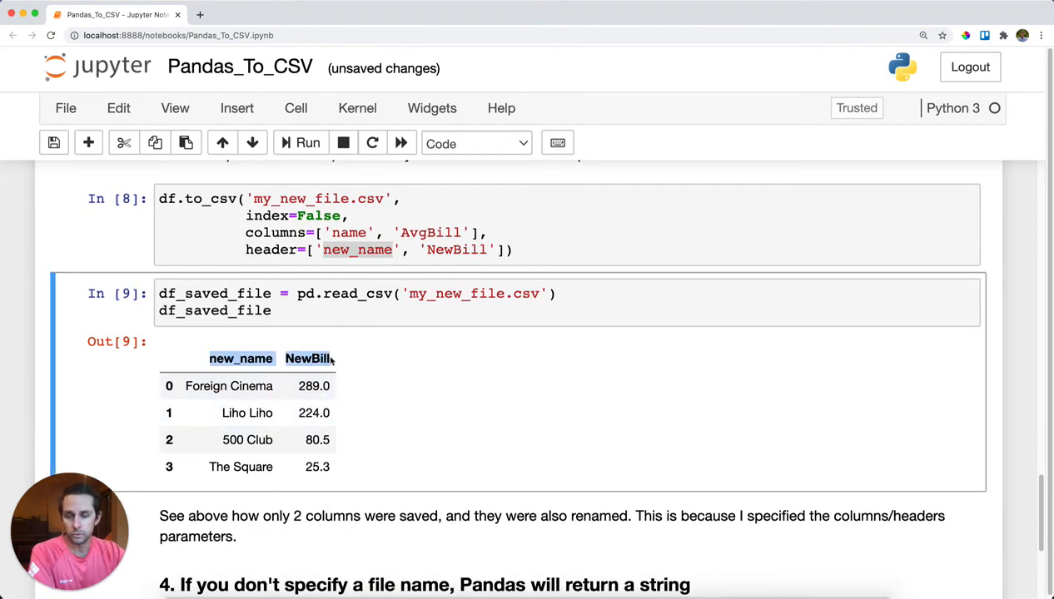
left_click(335, 358)
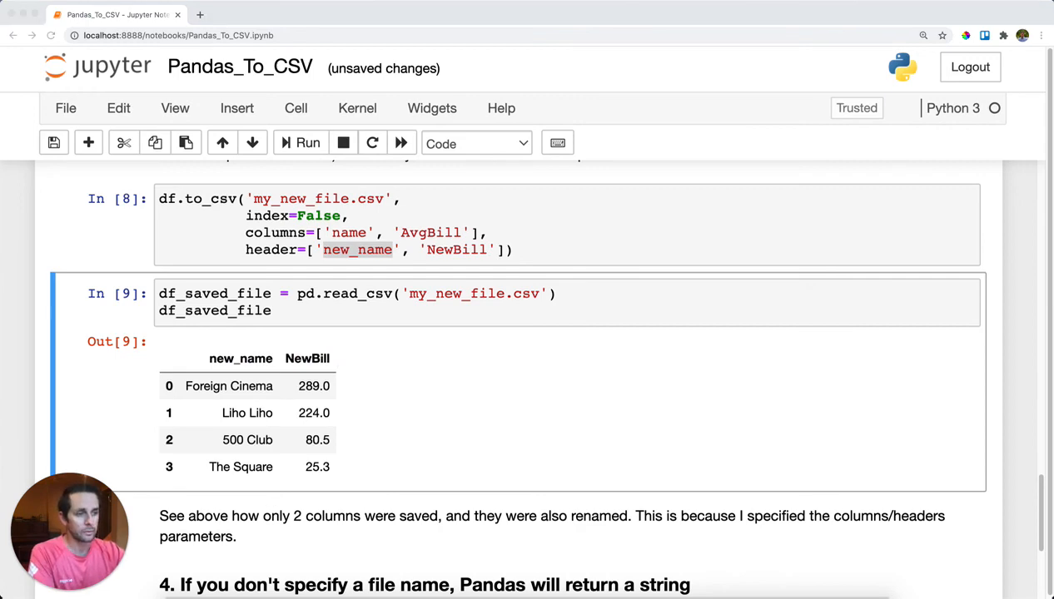
scroll(569, 405, "down", 2)
scroll(566, 383, "down", 3)
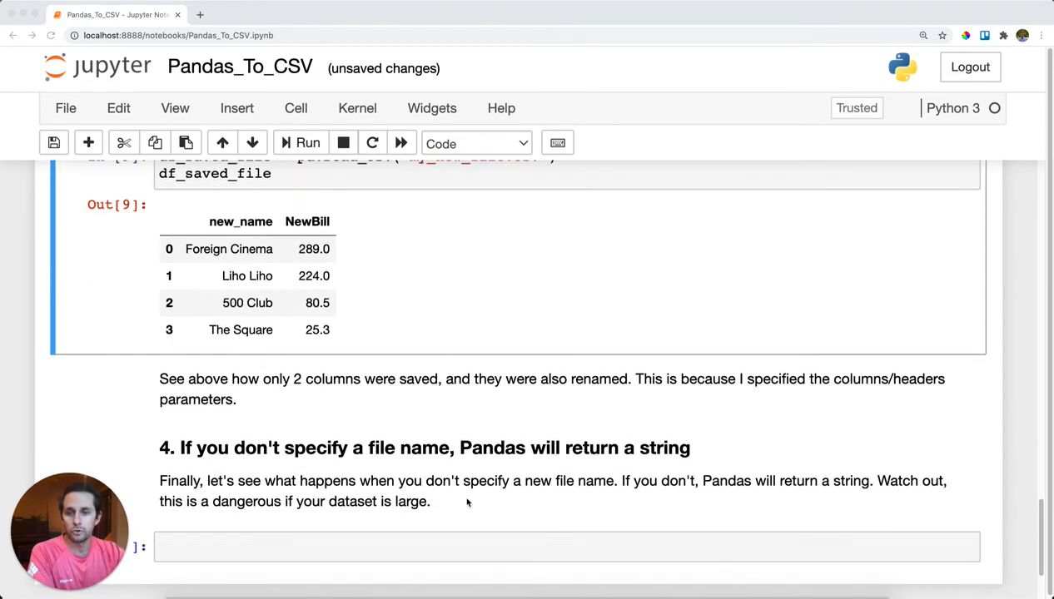
- Run df.to_csv() with no file name so the restaurant table returns as one CSV string
left_click(467, 546)
type("df.to_csv()")
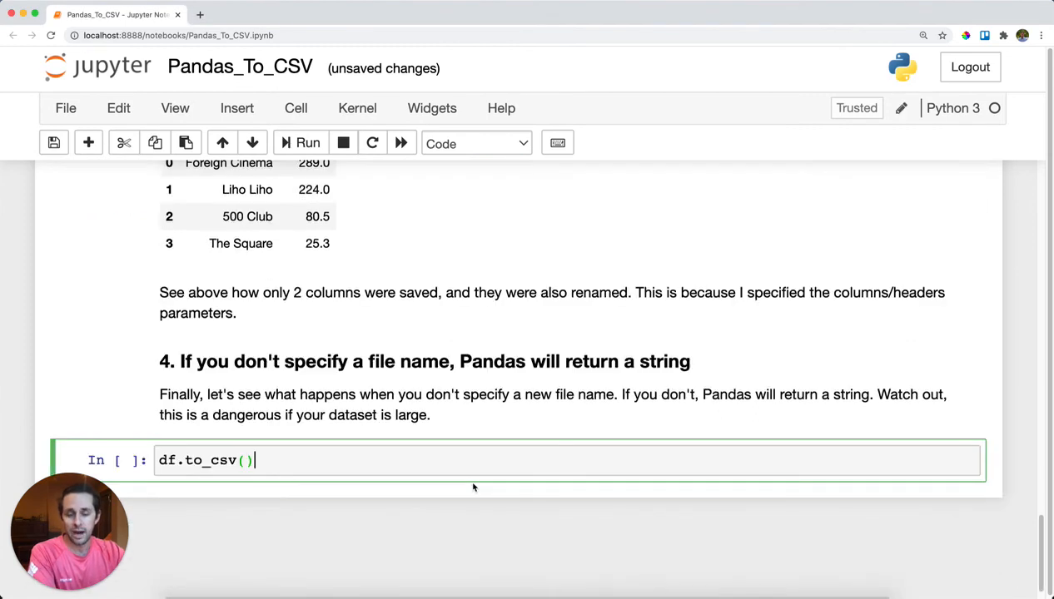
left_click_drag(177, 460, 242, 460)
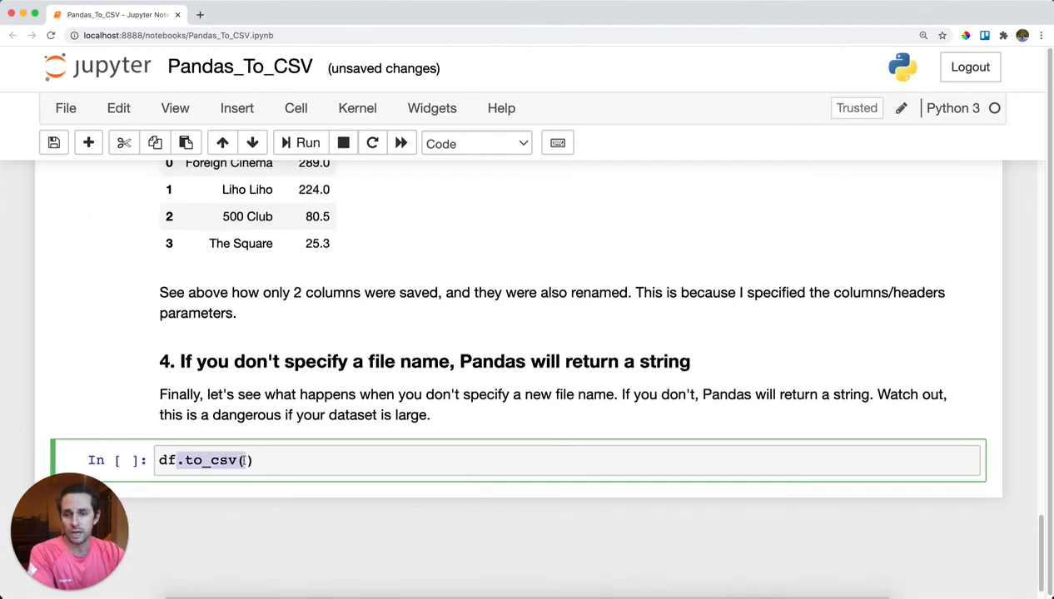
left_click(289, 460)
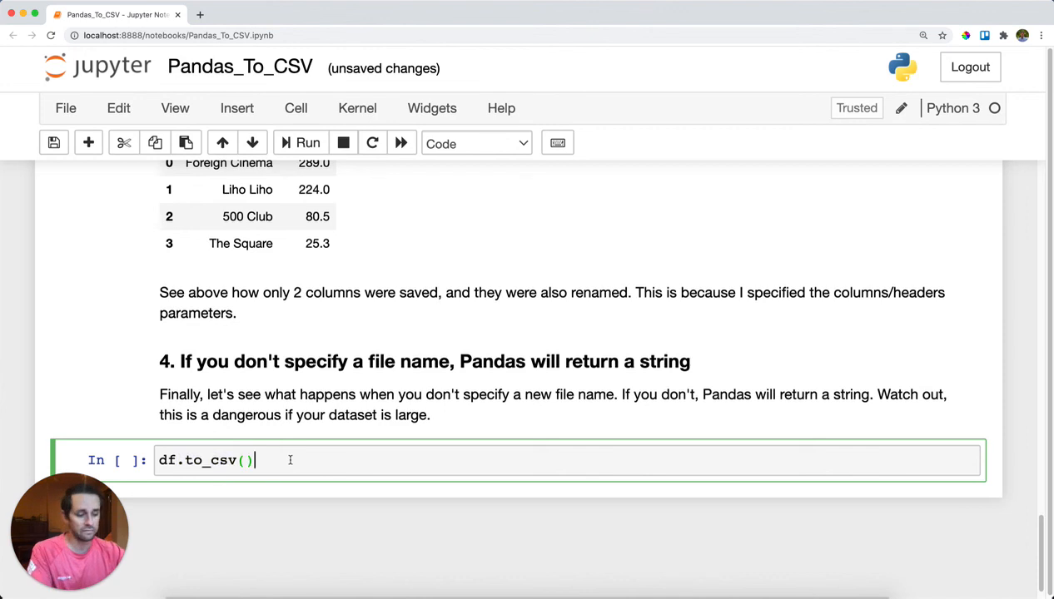
key("shift+Return")
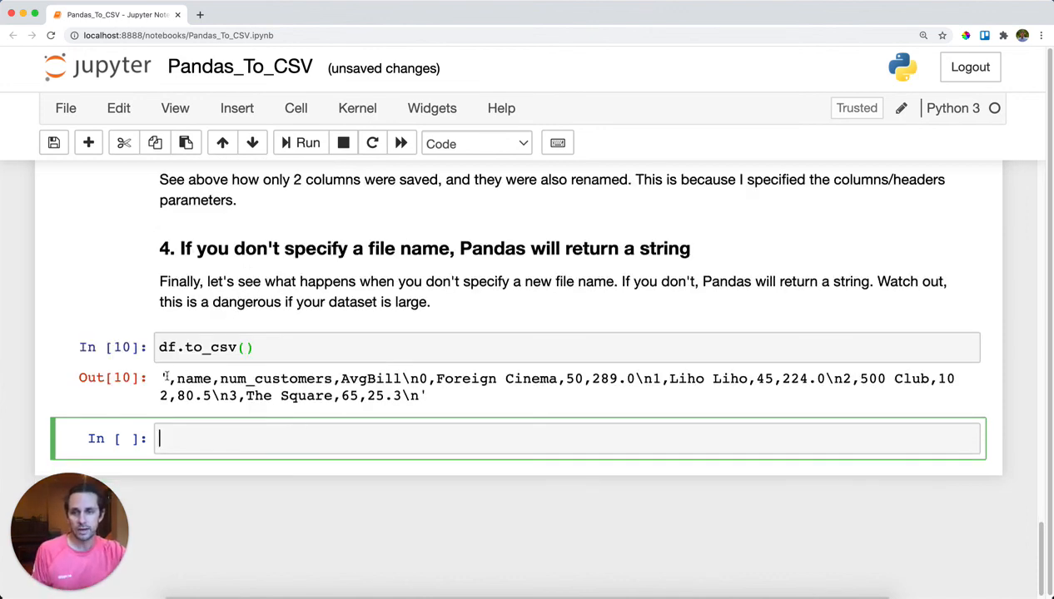
left_click_drag(211, 378, 218, 379)
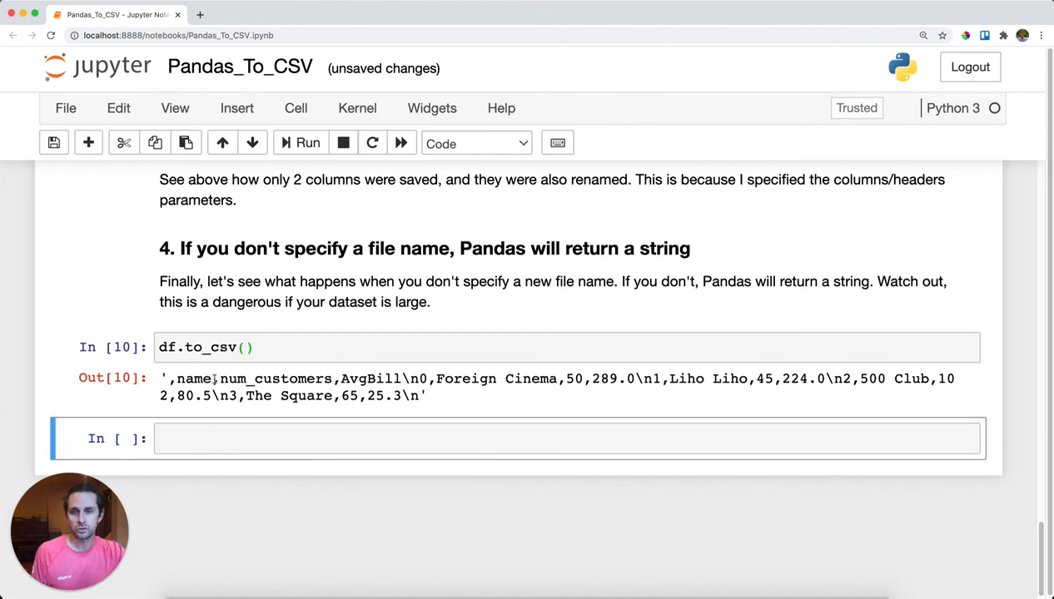